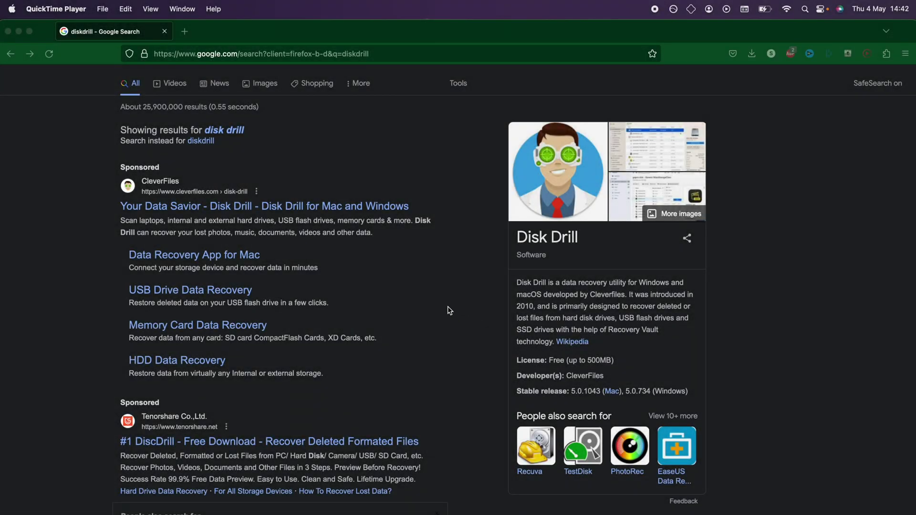
# - Bring Firefox forward on the CleverFiles Disk Drill page and scroll to the Mac download
pyautogui.click(436, 303)
pyautogui.scroll(2, 438, 304)
pyautogui.scroll(5, 95, 101)
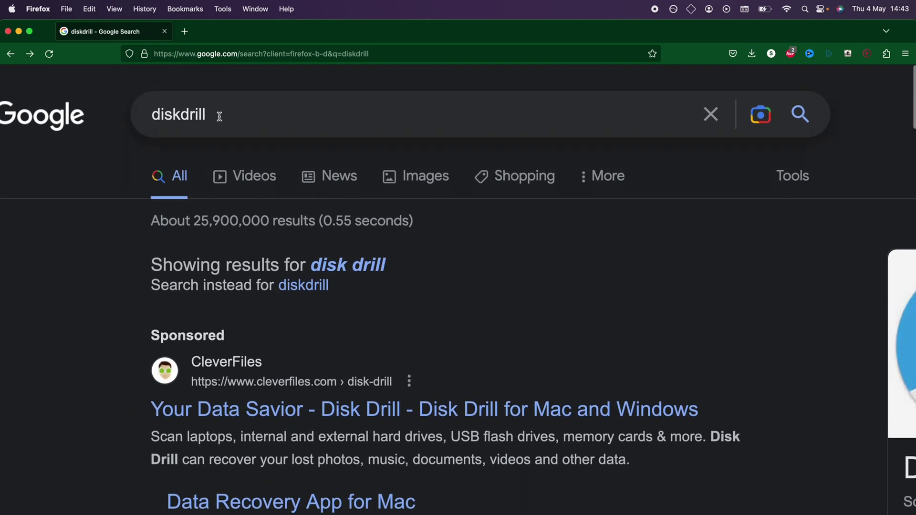
pyautogui.moveTo(219, 116); pyautogui.dragTo(137, 115)
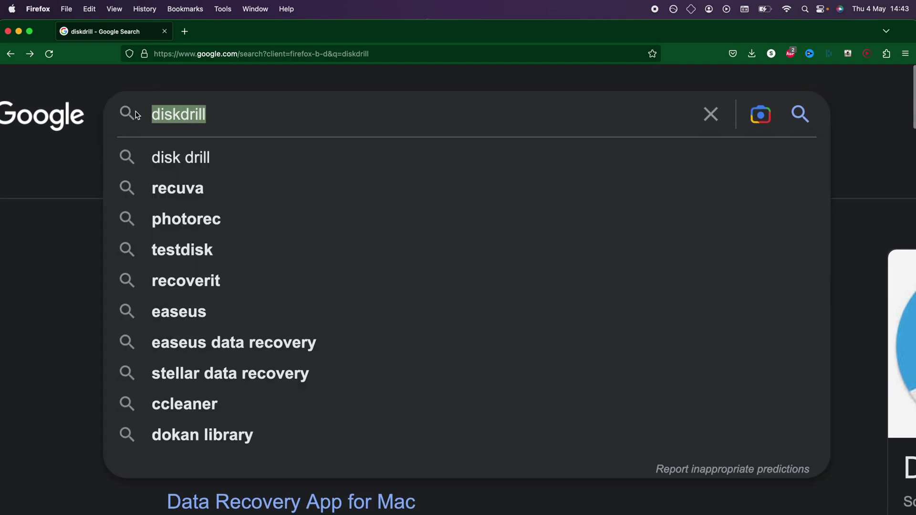
pyautogui.click(36, 222)
pyautogui.scroll(-6, 55, 239)
pyautogui.scroll(-5, 56, 239)
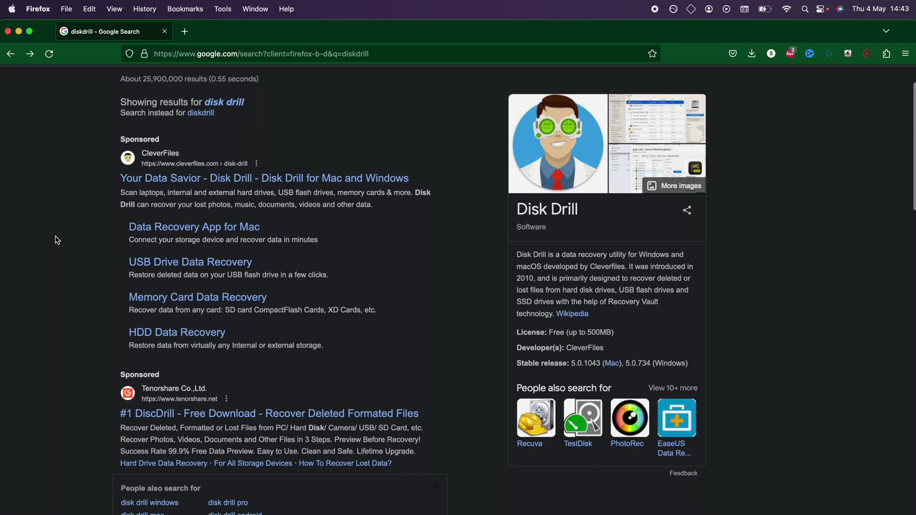
pyautogui.scroll(-5, 56, 239)
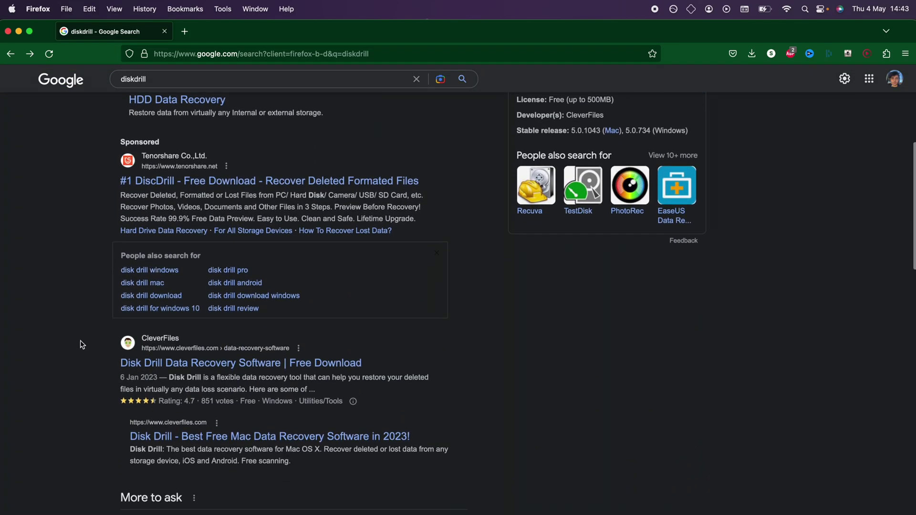
pyautogui.scroll(3, 82, 343)
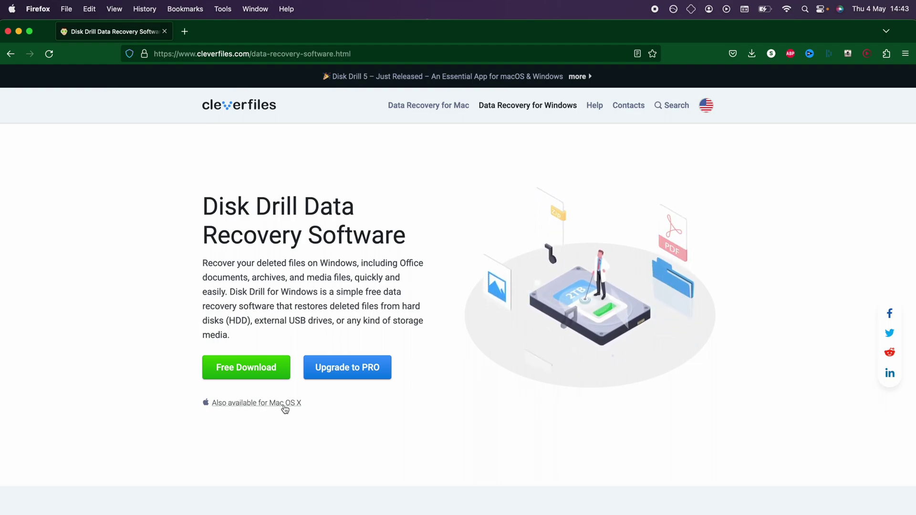
# - Download Disk Drill 5.2.1215 for macOS and check it in the Firefox downloads list
pyautogui.click(266, 371)
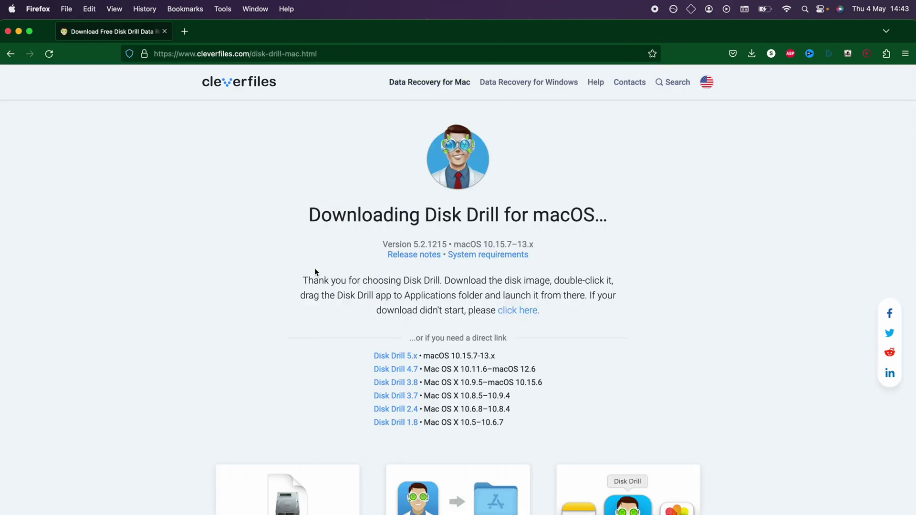
pyautogui.moveTo(310, 217); pyautogui.dragTo(596, 224)
pyautogui.click(596, 224)
pyautogui.click(757, 54)
# - Open diskdrill(1).dmg and copy Disk Drill into Applications, replacing the existing copy
pyautogui.click(579, 82)
pyautogui.moveTo(408, 249); pyautogui.dragTo(381, 130)
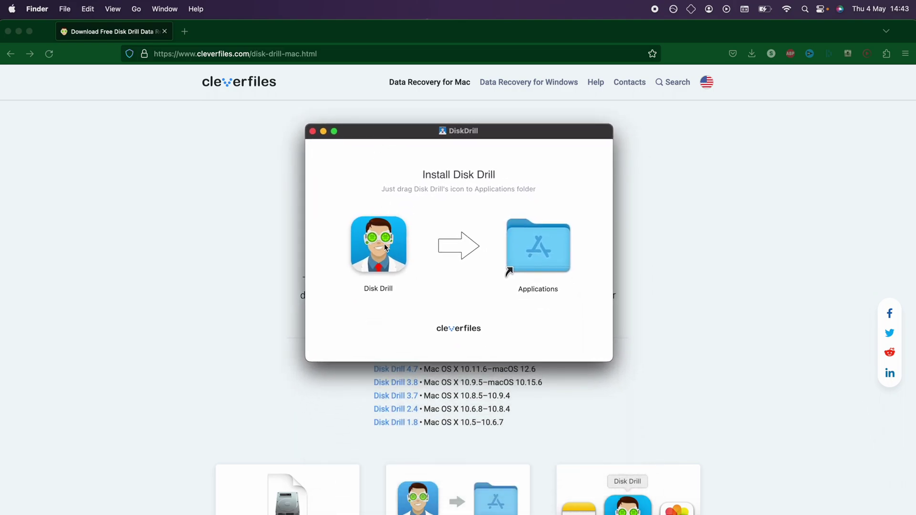
pyautogui.moveTo(388, 245); pyautogui.dragTo(538, 260)
pyautogui.click(619, 317)
# - Launch Disk Drill from the Applications folder, confirming the internet-download warning
pyautogui.doubleClick(538, 242)
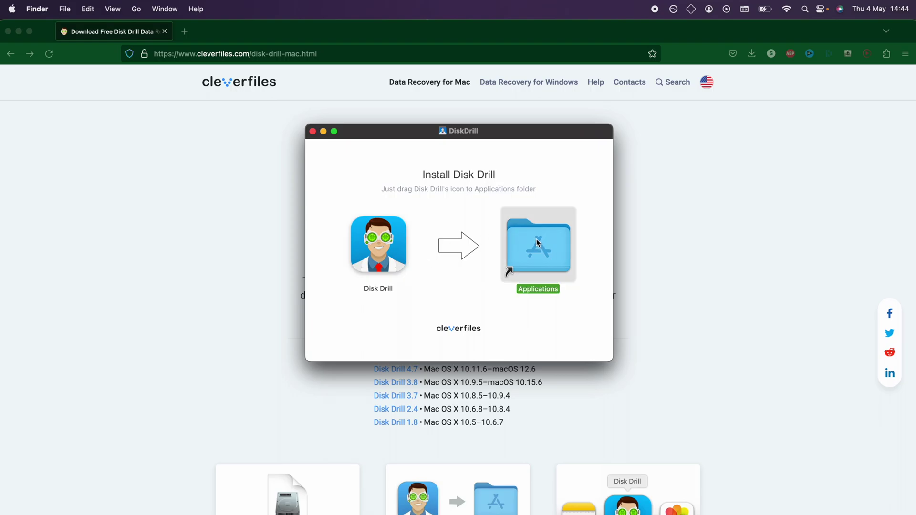
pyautogui.press('d')
pyautogui.click(675, 157)
pyautogui.doubleClick(675, 160)
pyautogui.click(486, 251)
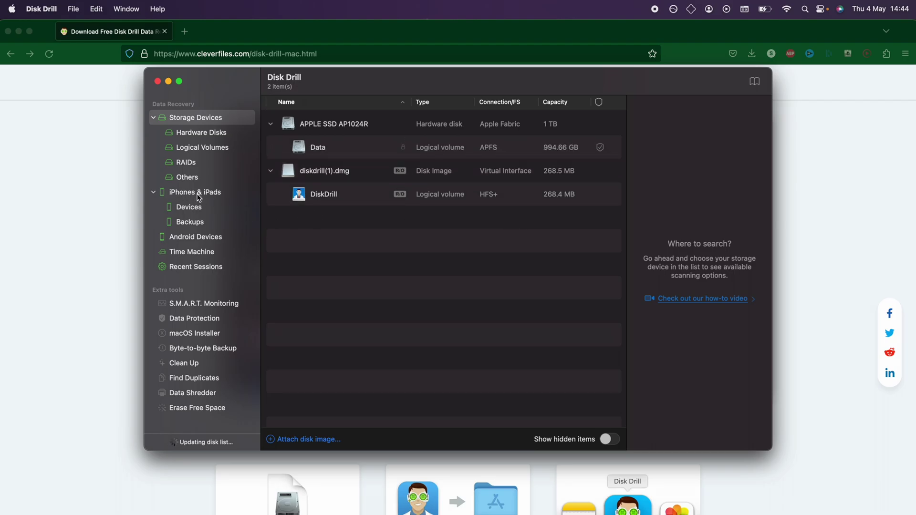
# - Under iPhones & iPads > Devices, select the connected iPhone (iOS Device, 506.32 GB) to see its details
pyautogui.click(208, 197)
pyautogui.click(186, 209)
pyautogui.click(371, 125)
# - Review the saved iOS backups, inspecting a December 2022 iPhone and a February 2022 iPad backup
pyautogui.click(212, 222)
pyautogui.scroll(-5, 359, 153)
pyautogui.click(362, 168)
pyautogui.scroll(5, 364, 171)
pyautogui.click(368, 170)
pyautogui.scroll(1, 368, 169)
# - Back in Devices, select the connected iPhone and run Search for lost data
pyautogui.click(221, 212)
pyautogui.click(328, 128)
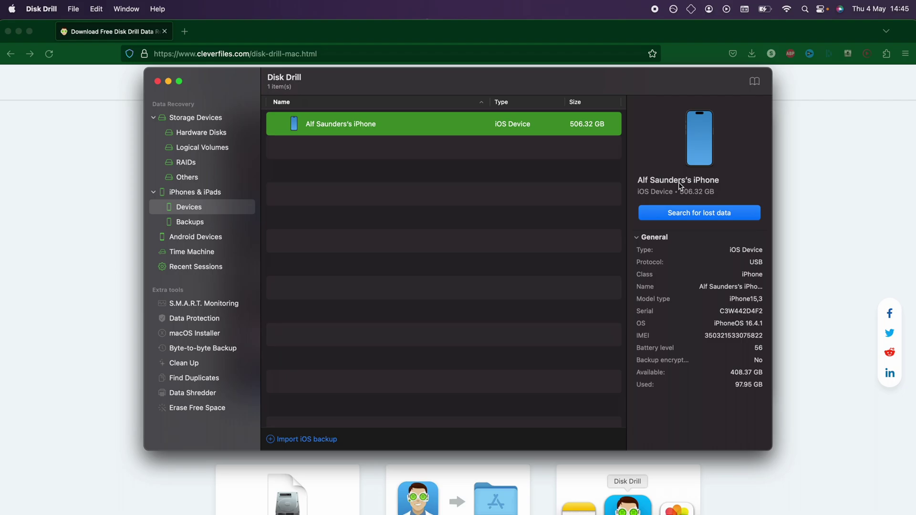
pyautogui.click(651, 214)
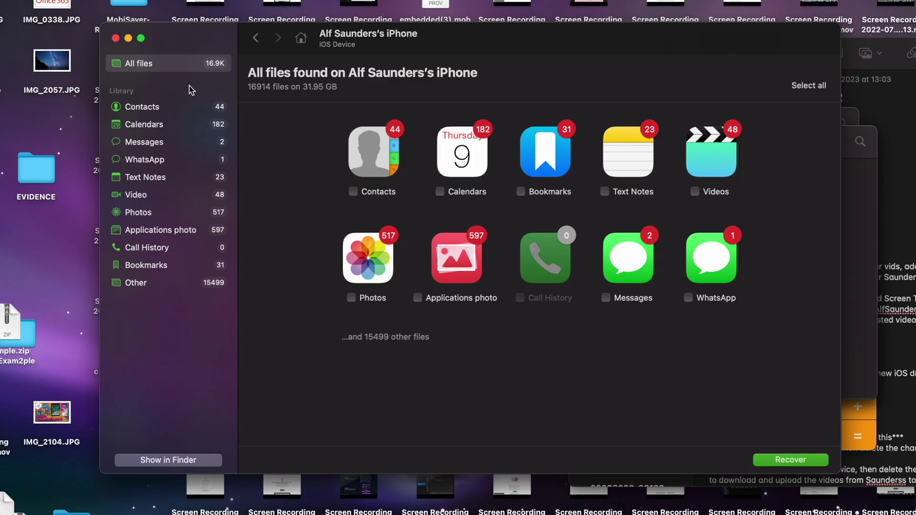
# - Browse the recoverable contacts and text notes, checking the notes' sort options without changing them
pyautogui.click(152, 107)
pyautogui.click(159, 179)
pyautogui.click(357, 64)
pyautogui.click(295, 82)
# - Preview the Nznznxz text note, then show the WhatsApp chat Test11 with its 28 messages
pyautogui.scroll(-8, 332, 228)
pyautogui.click(323, 189)
pyautogui.scroll(-1, 326, 156)
pyautogui.scroll(8, 326, 156)
pyautogui.click(184, 161)
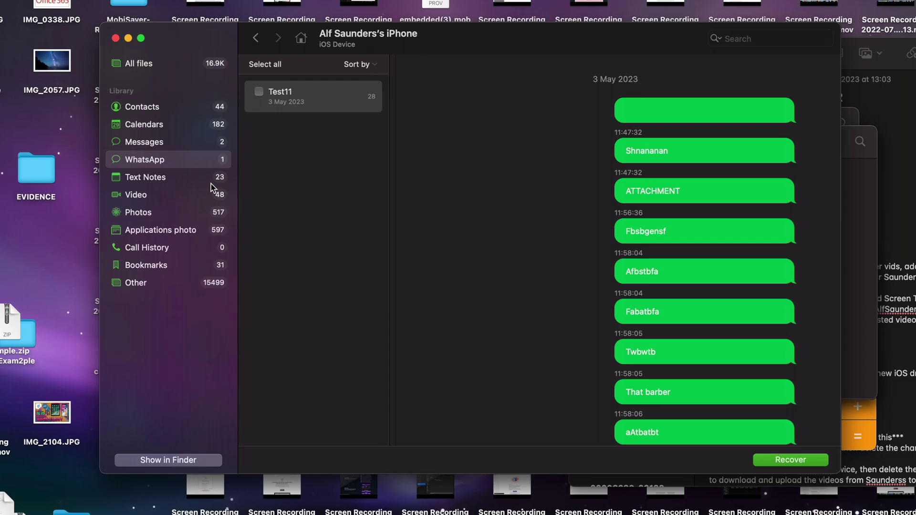